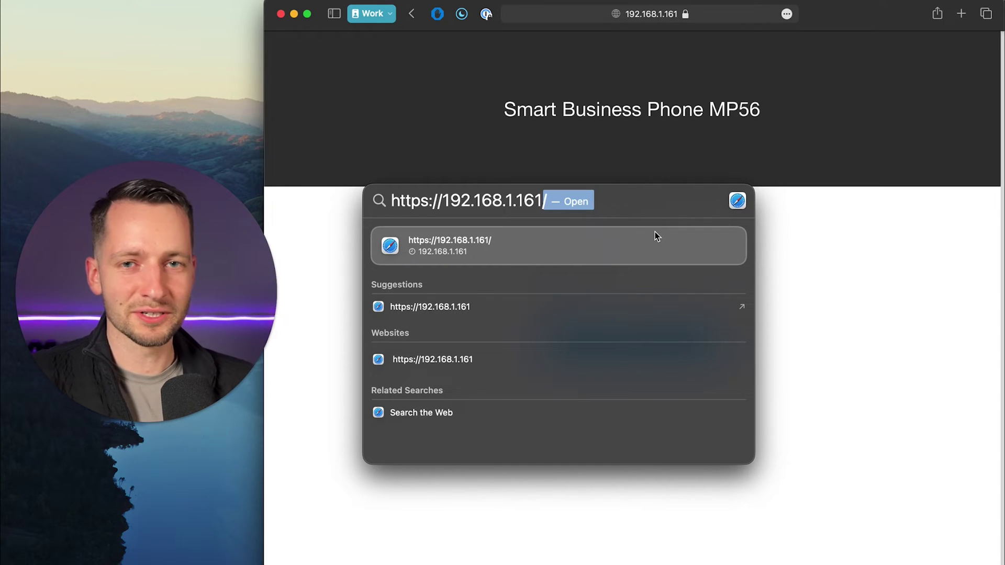
Step: Sign in to the phone's web interface at 192.168.1.161 with the admin credentials
left_click(819, 261)
left_click(636, 271)
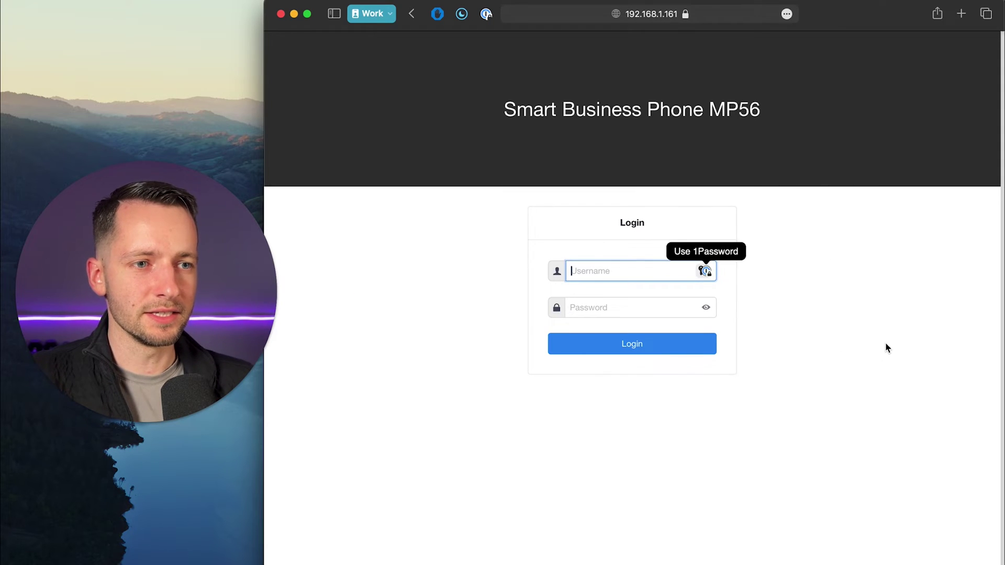
type("admin")
key("Tab")
type("a")
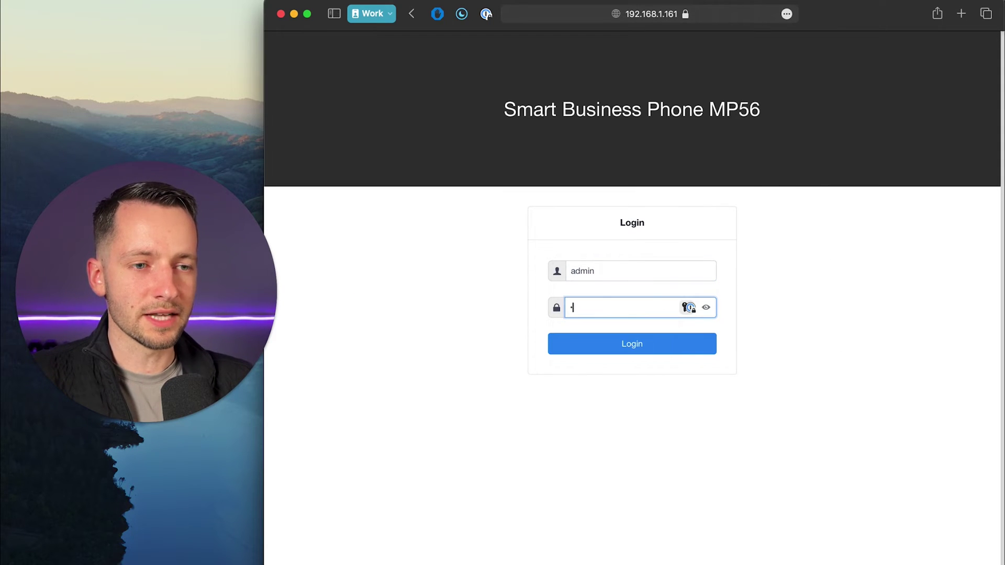
key("Return")
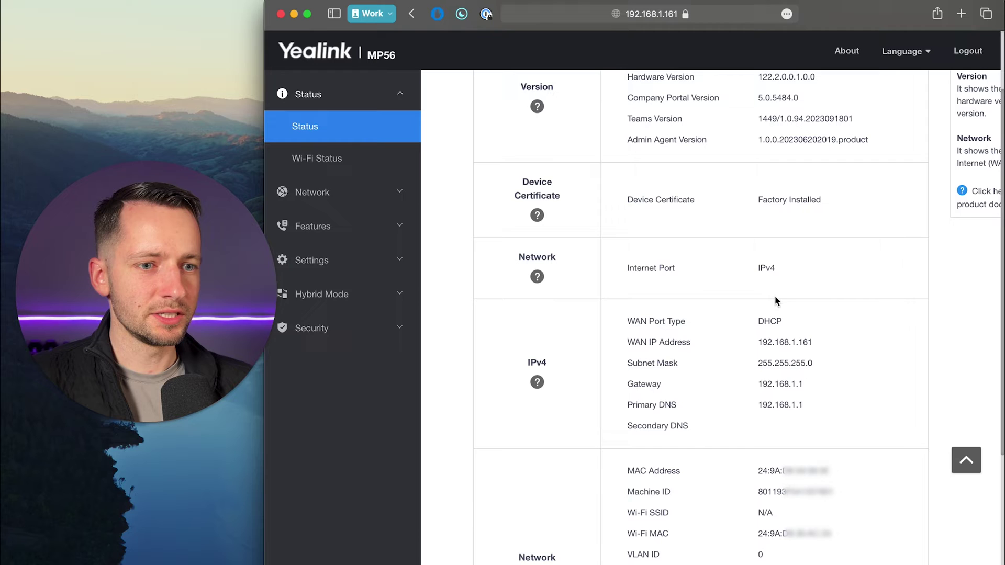
Step: Highlight the MAC Address and WAN IP Address entries on the Status page
triple_click(635, 470)
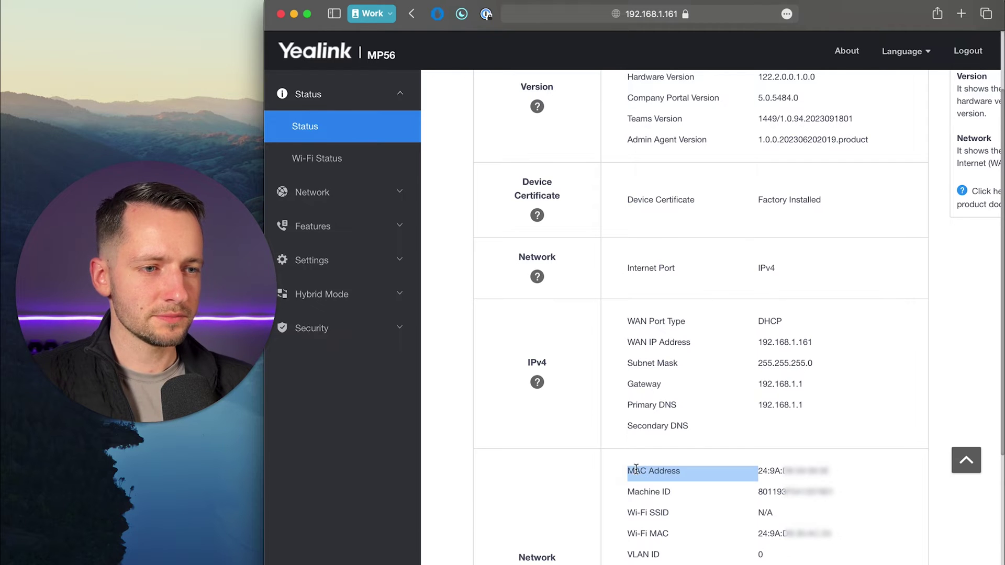
left_click(635, 470)
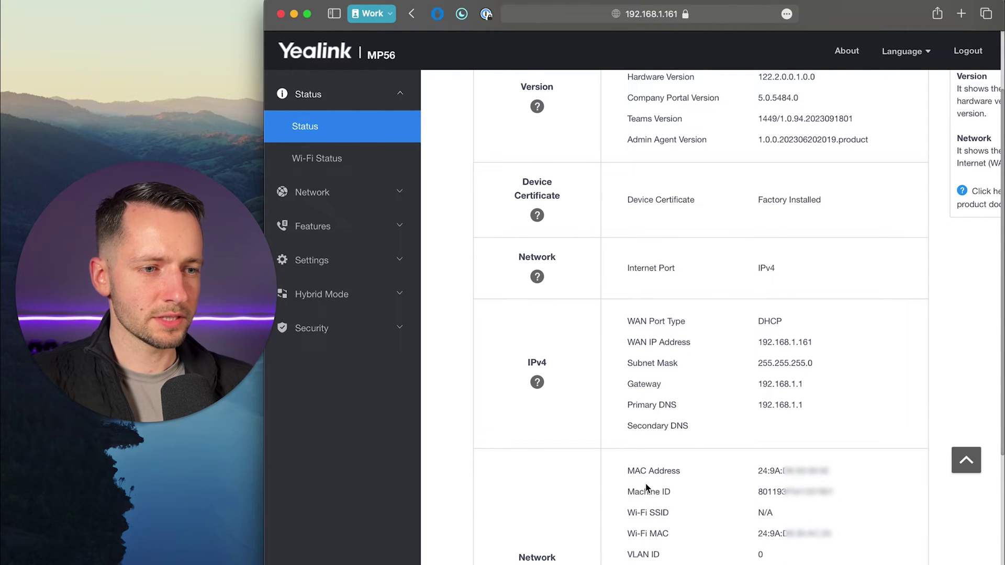
double_click(668, 342)
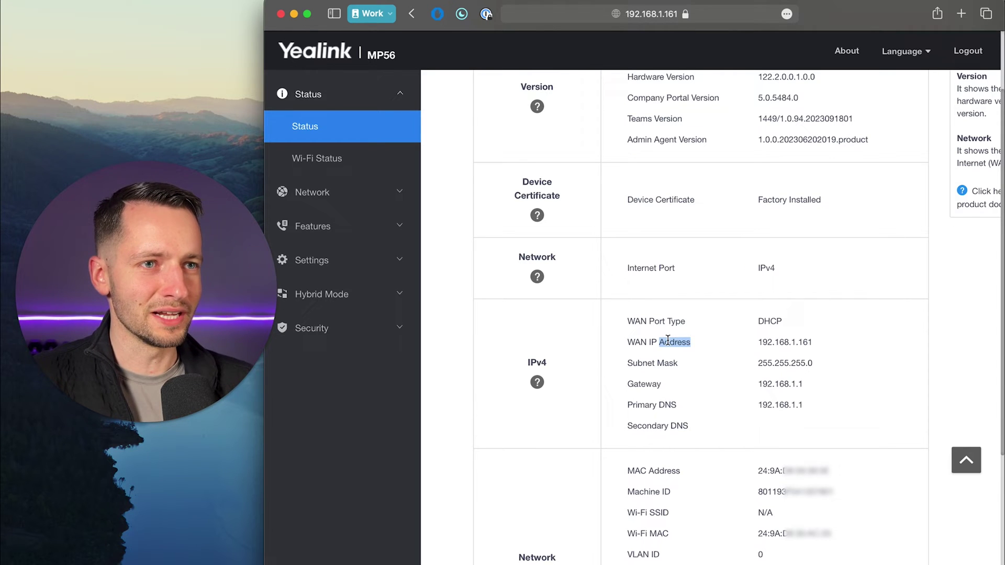
left_click(694, 453)
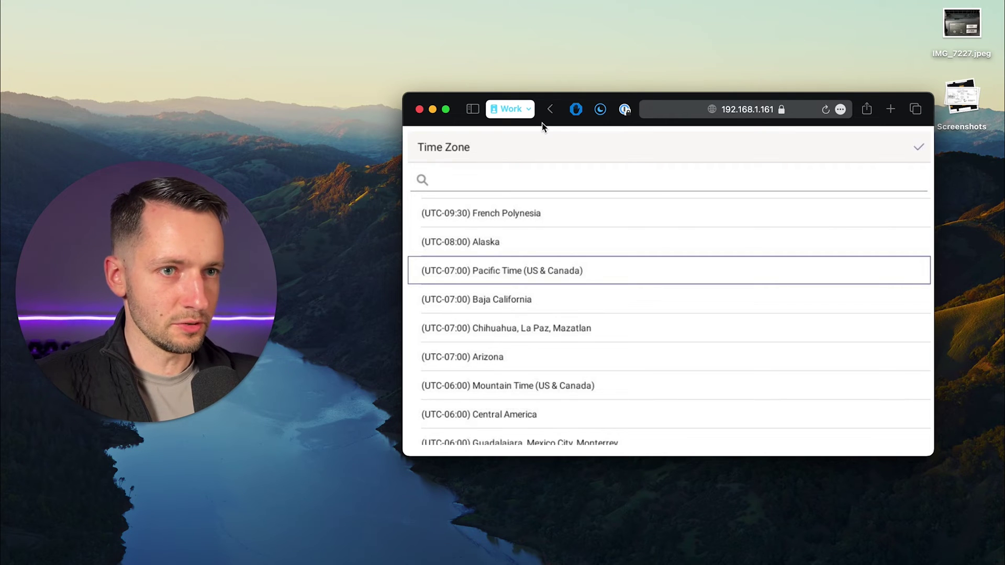
Step: Confirm the chosen time zone, then highlight the phone's IPv4 address under About
left_click(918, 150)
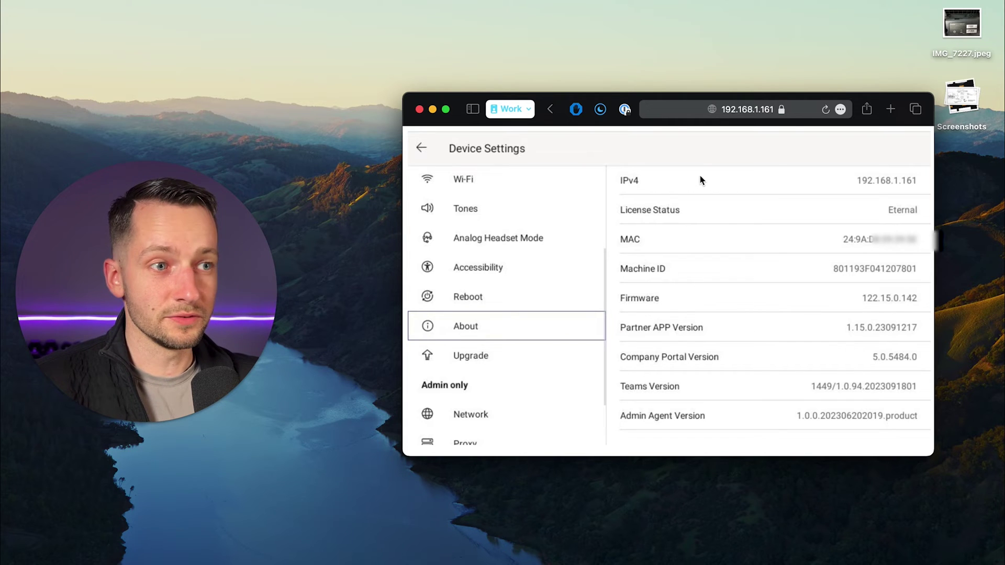
double_click(631, 179)
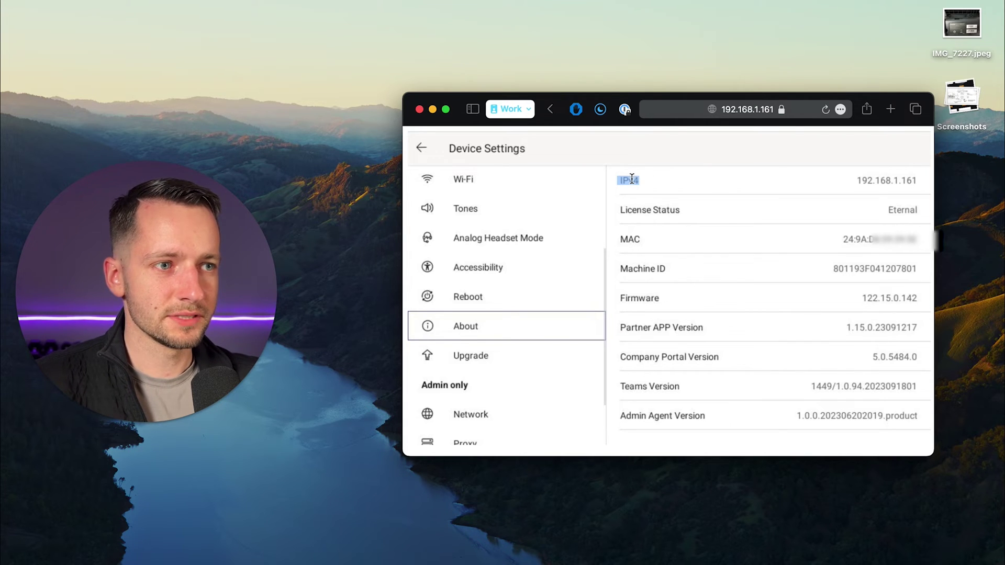
left_click(667, 193)
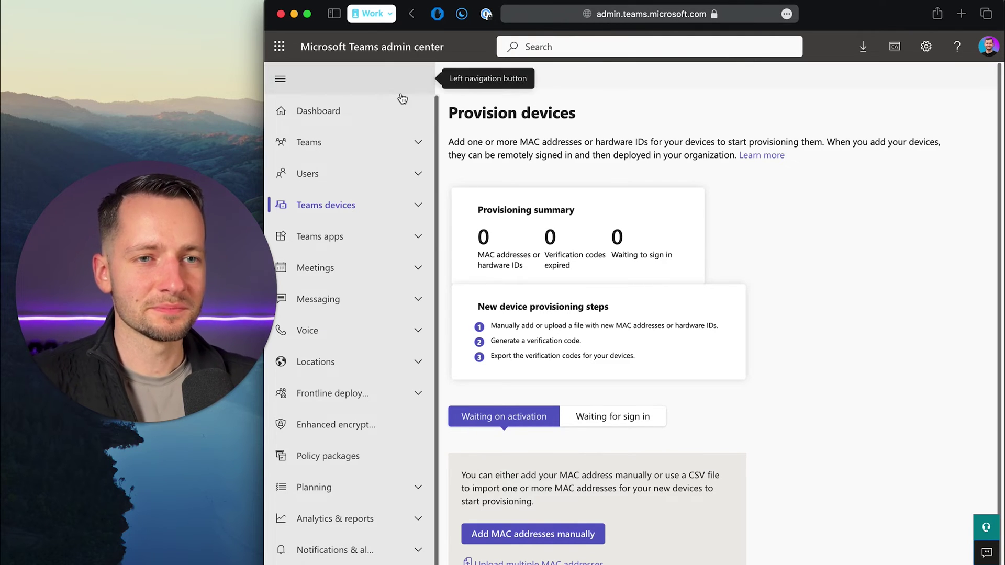
left_click(416, 207)
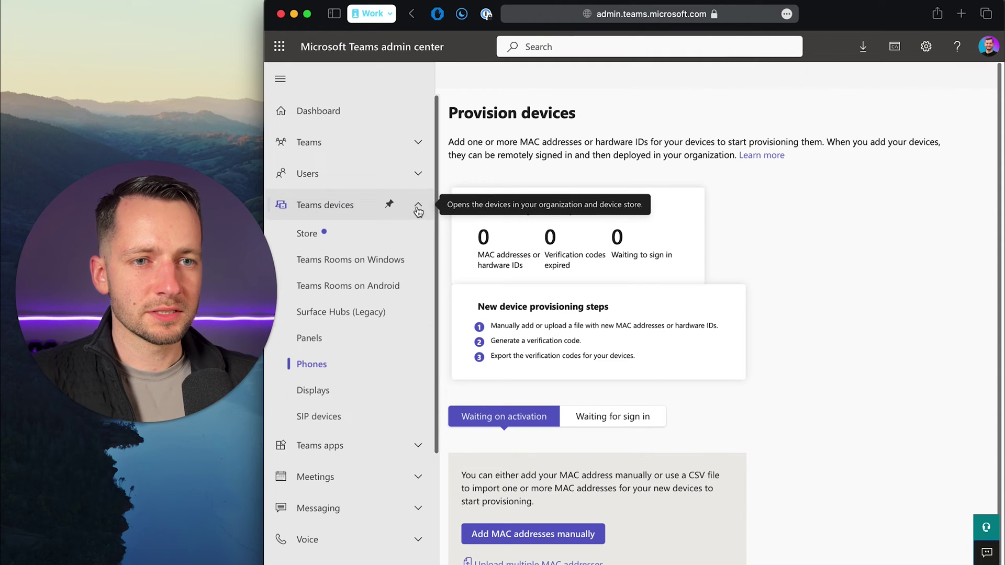
left_click(313, 366)
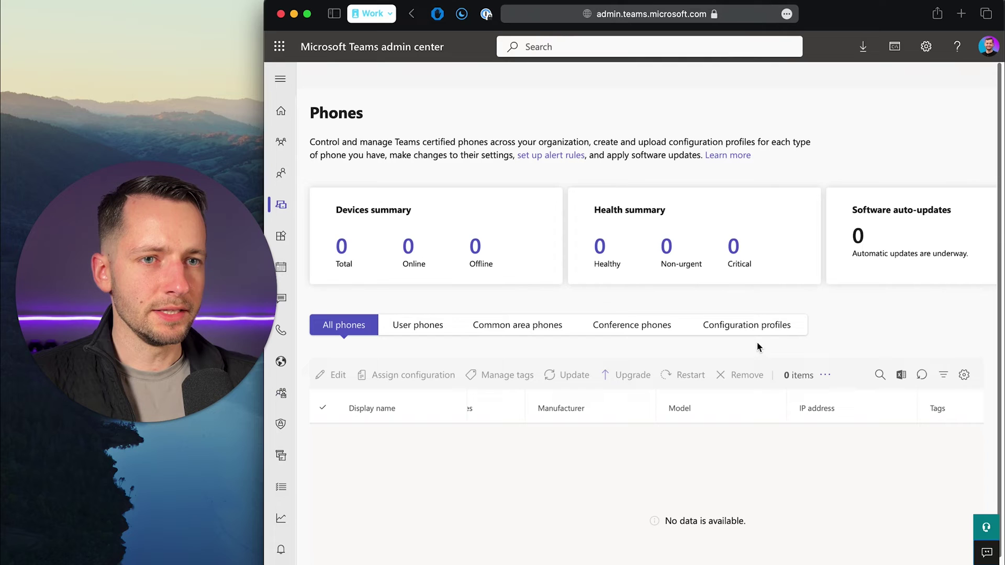
scroll(845, 340, "right", 5)
scroll(845, 341, "right", 2)
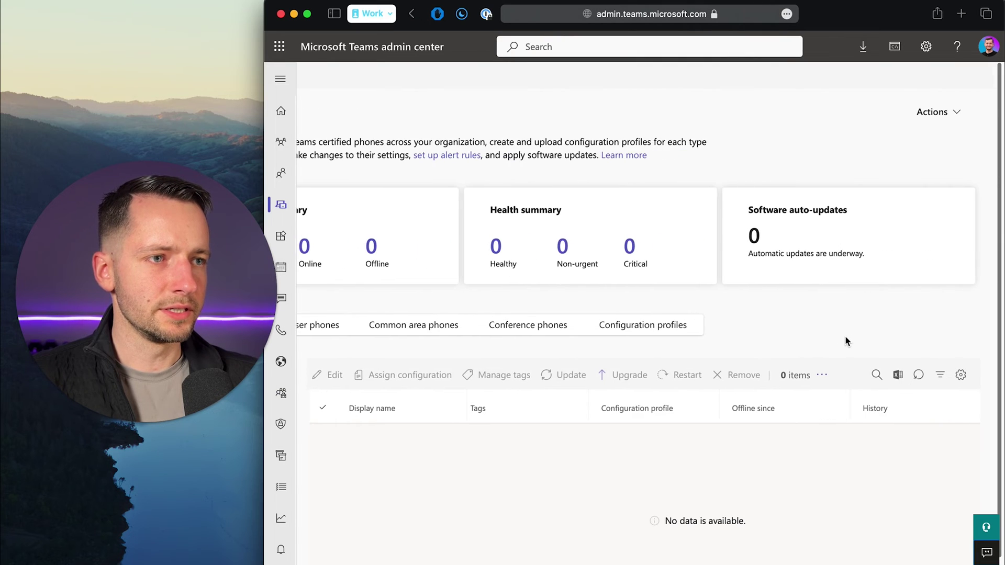
left_click(966, 119)
left_click(963, 138)
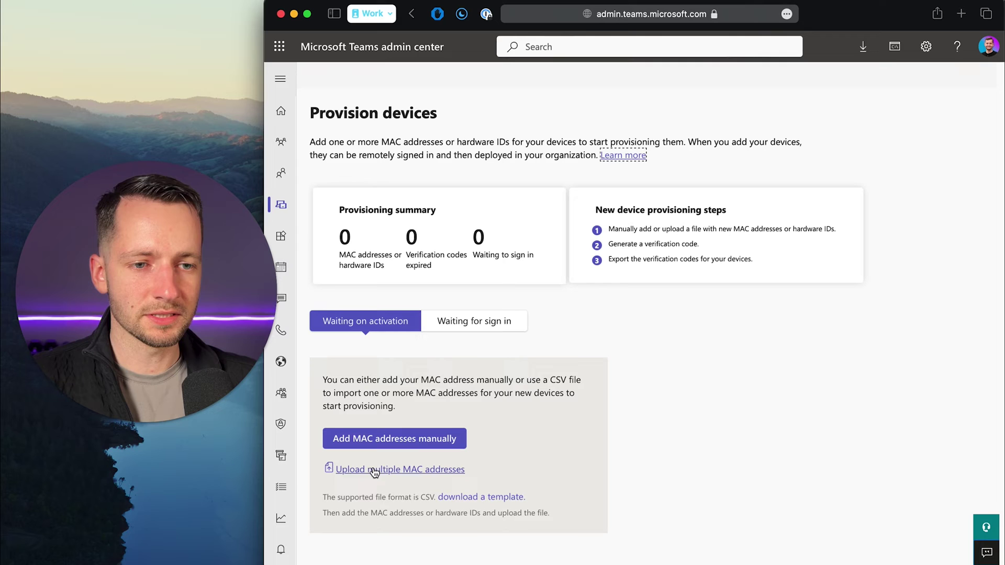
Step: Manually add the phone's pasted MAC address with location 'Auburn, CA' and save it
left_click(392, 441)
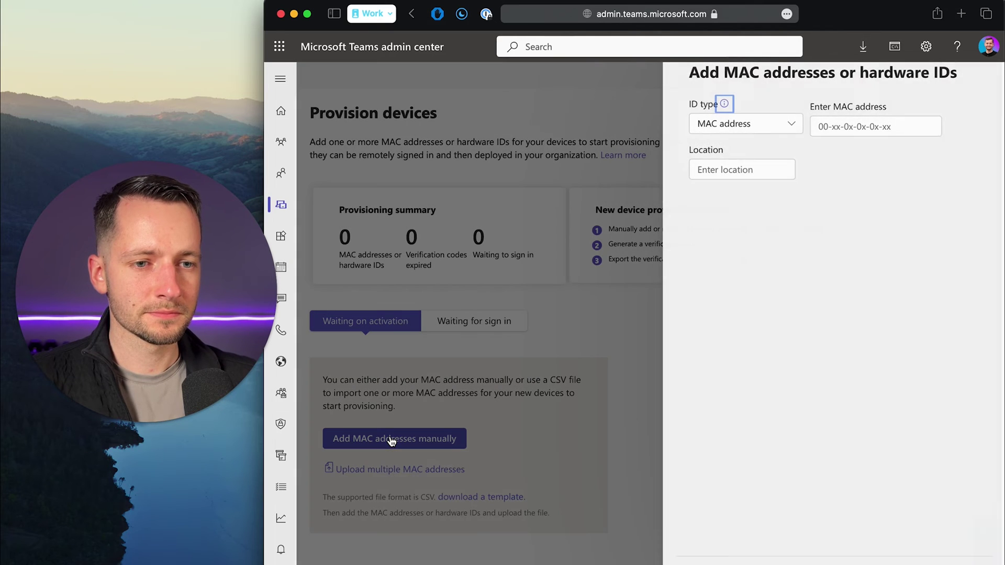
left_click(748, 128)
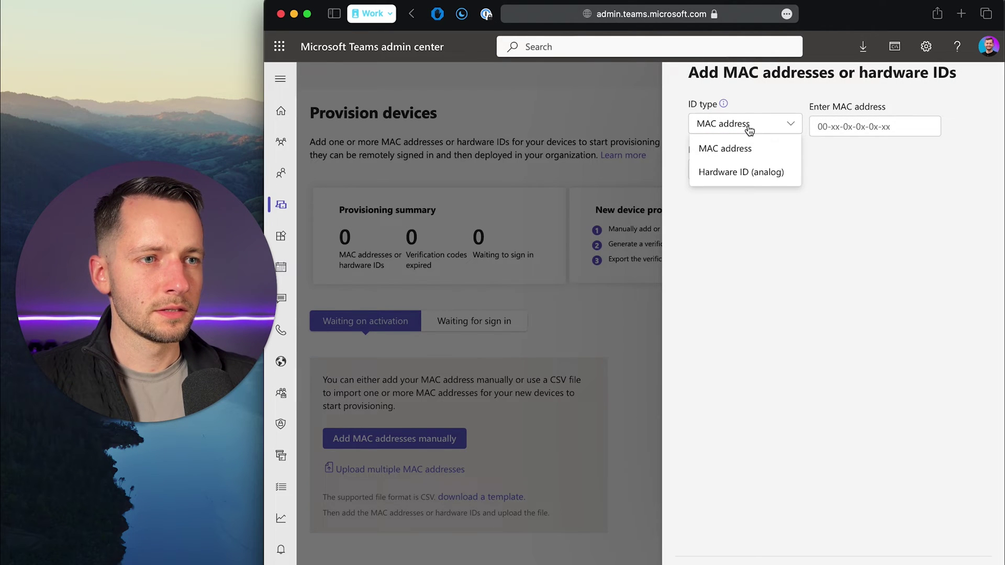
left_click(729, 150)
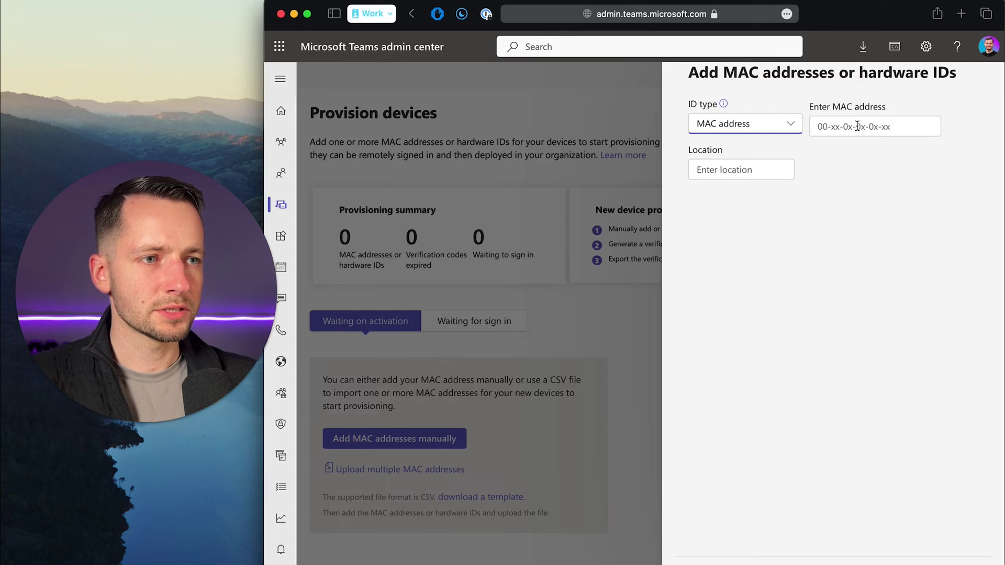
left_click(857, 126)
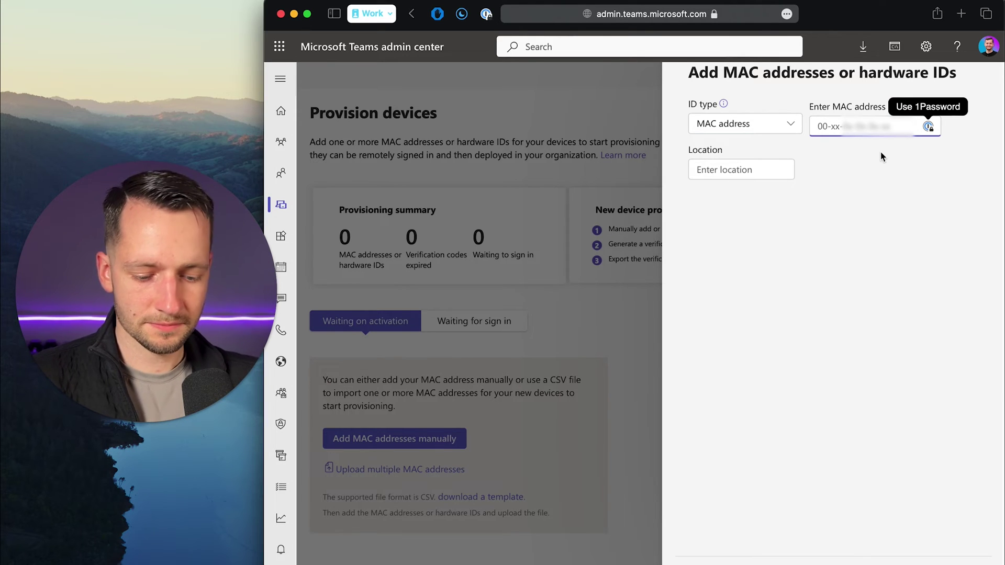
key("super+v")
left_click(772, 168)
type("Au")
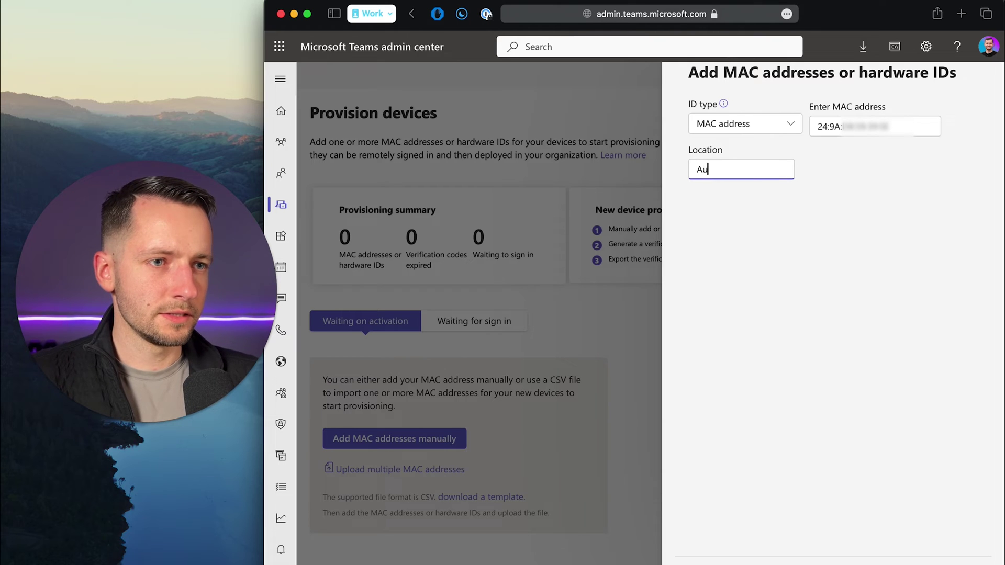
type("burn, CA")
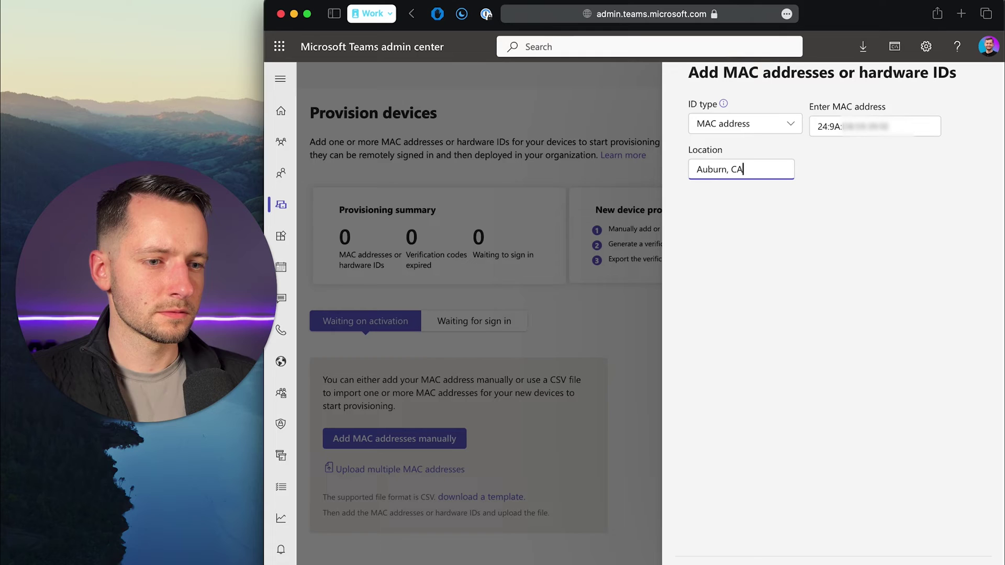
left_click(696, 559)
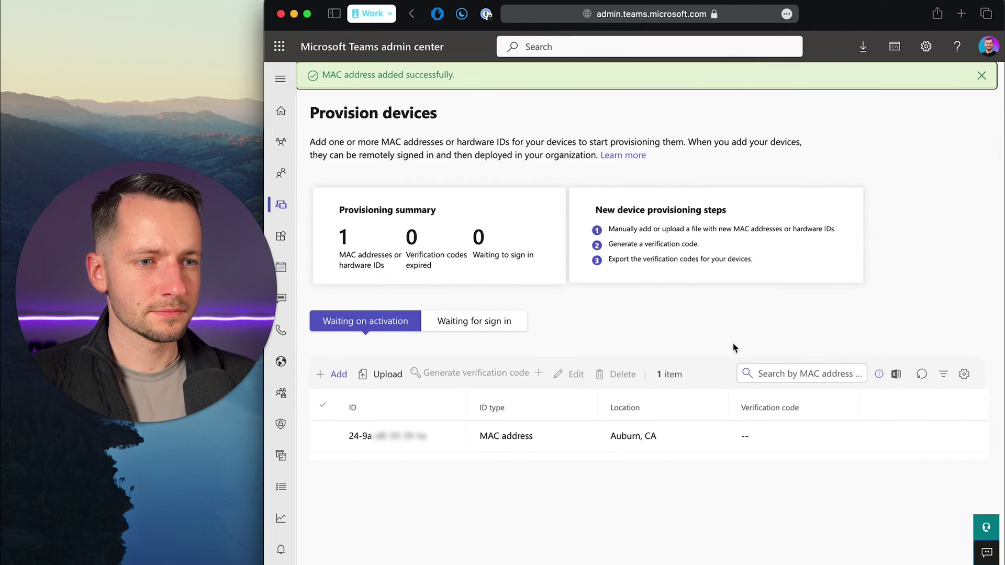
Step: Generate a verification code for the new device row and export it to Excel
left_click(323, 436)
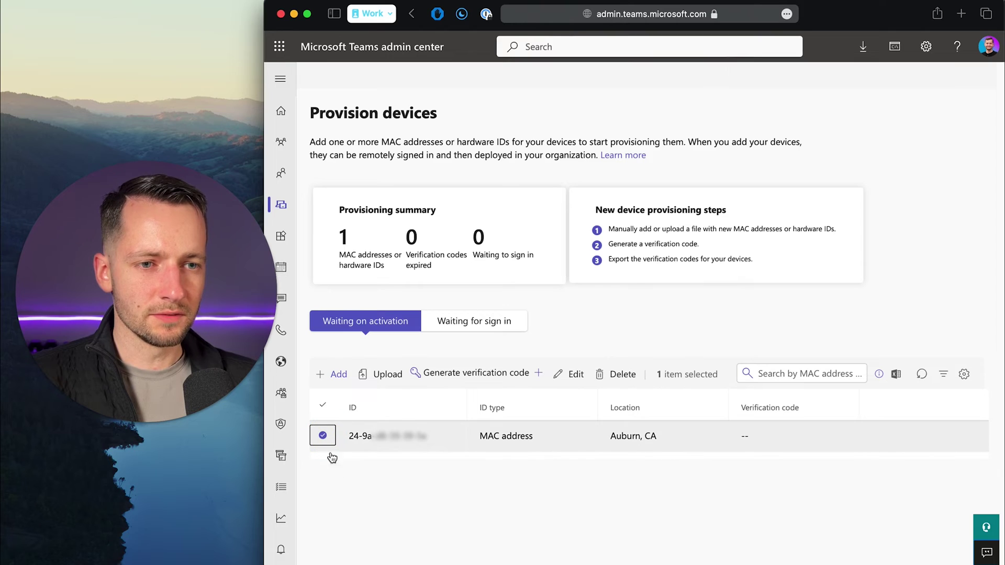
left_click(453, 382)
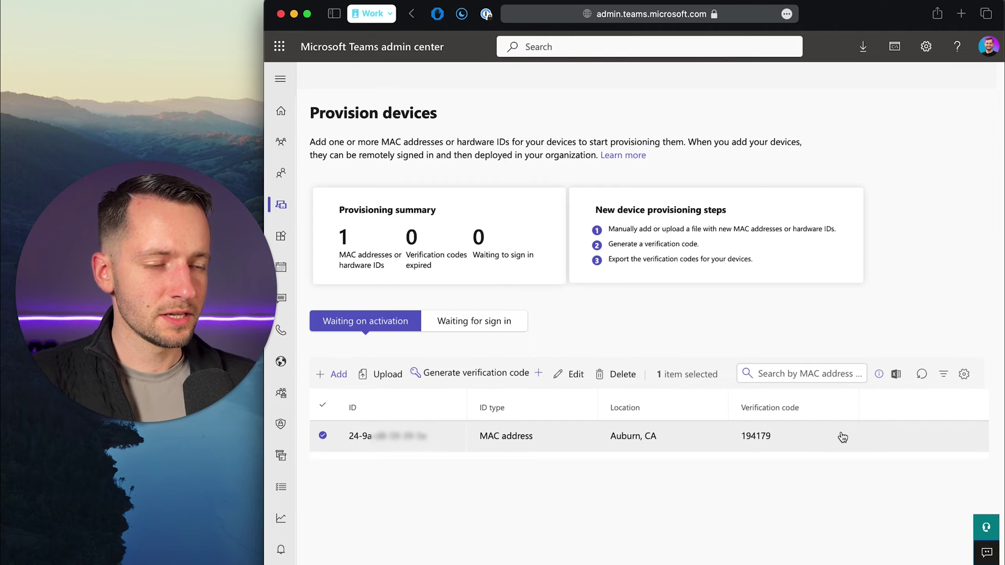
left_click(896, 375)
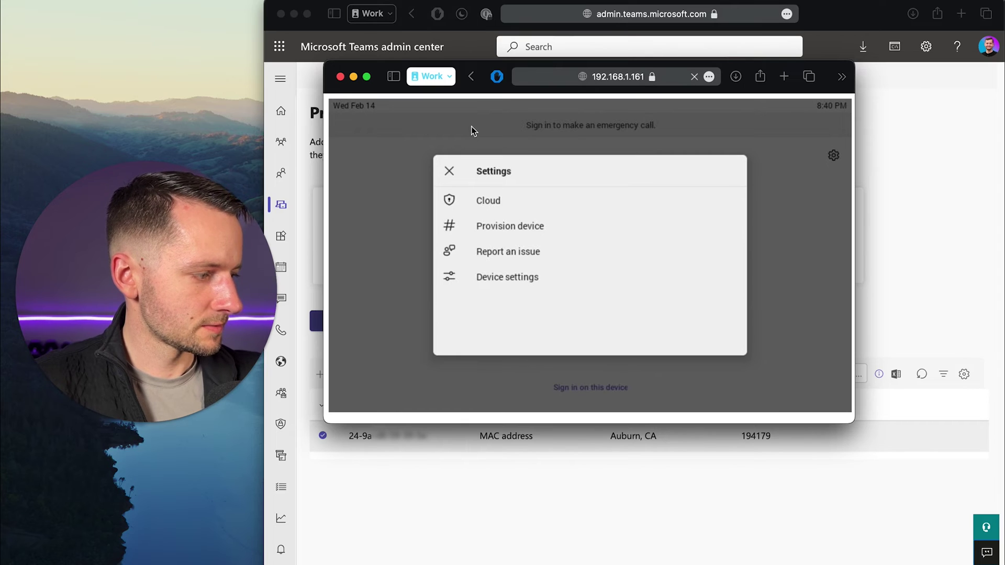
Step: Enter the generated verification code on the phone's Provision device screen and confirm it
left_click(510, 226)
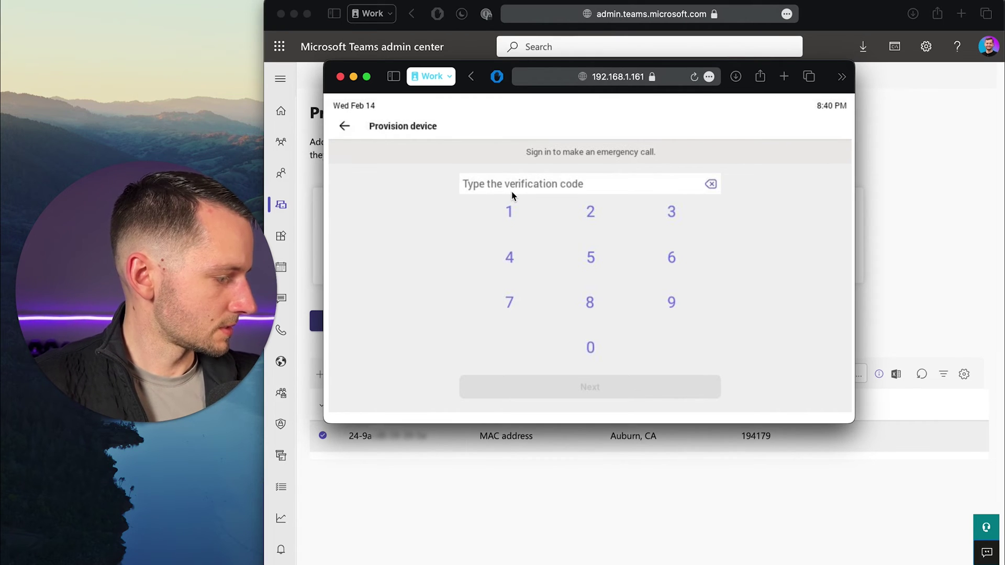
key("super+v")
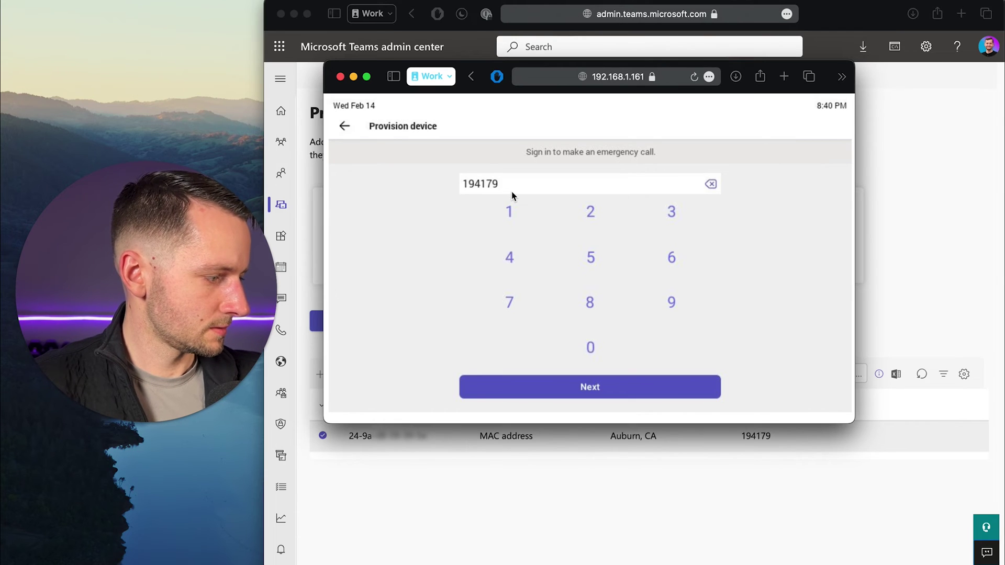
key("Return")
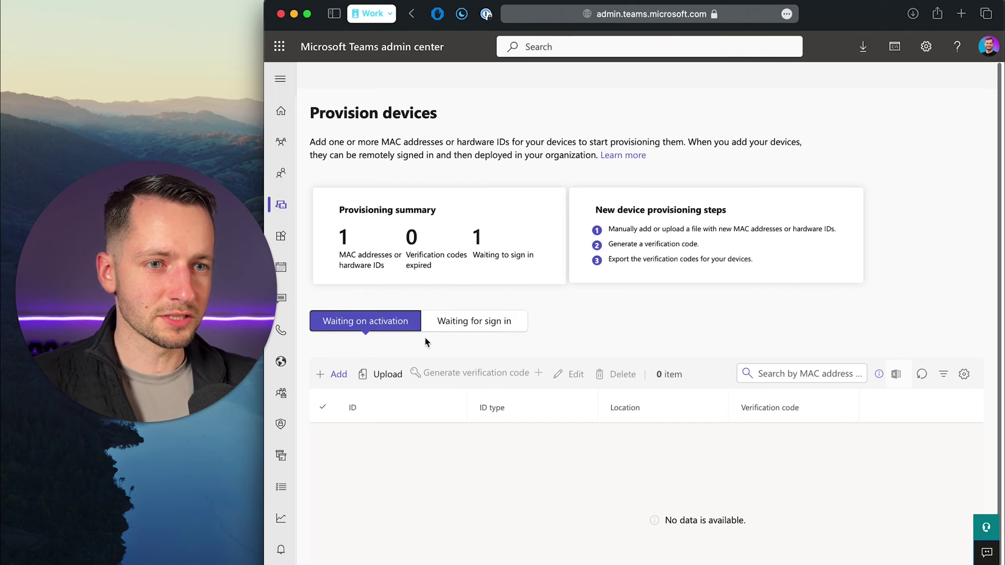
Step: Select the phone under Waiting for sign in and start Sign in a user for it
left_click(459, 327)
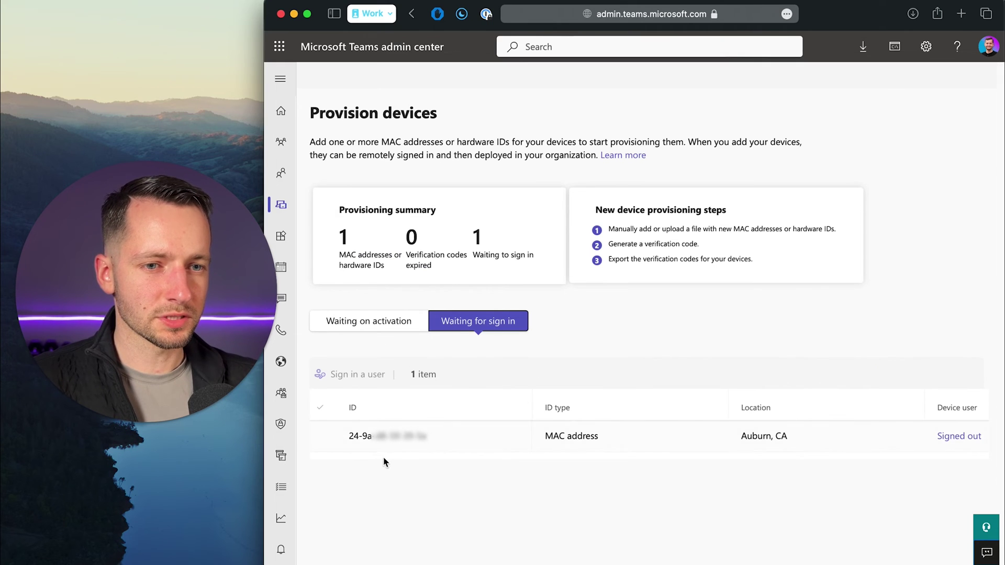
left_click(321, 437)
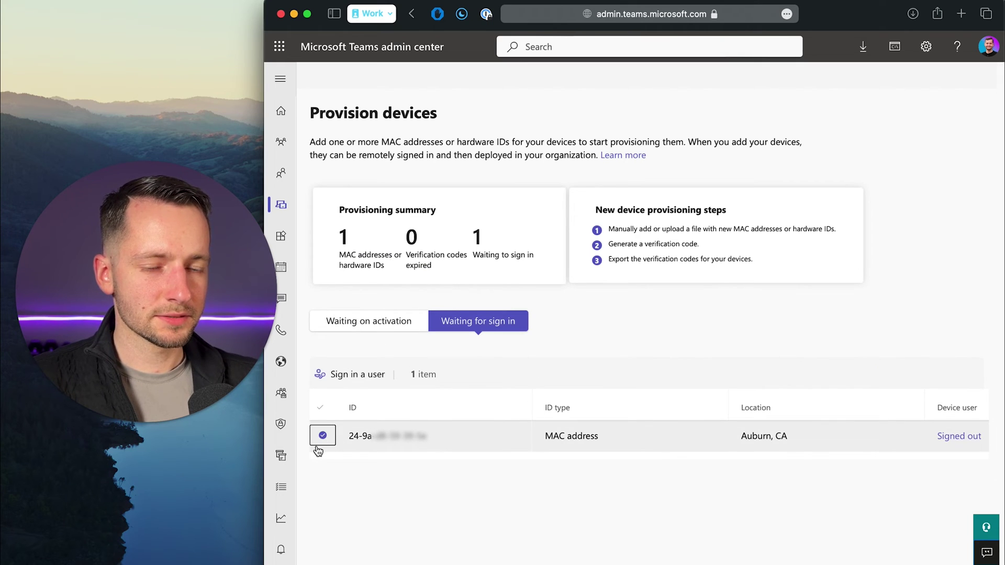
left_click(362, 381)
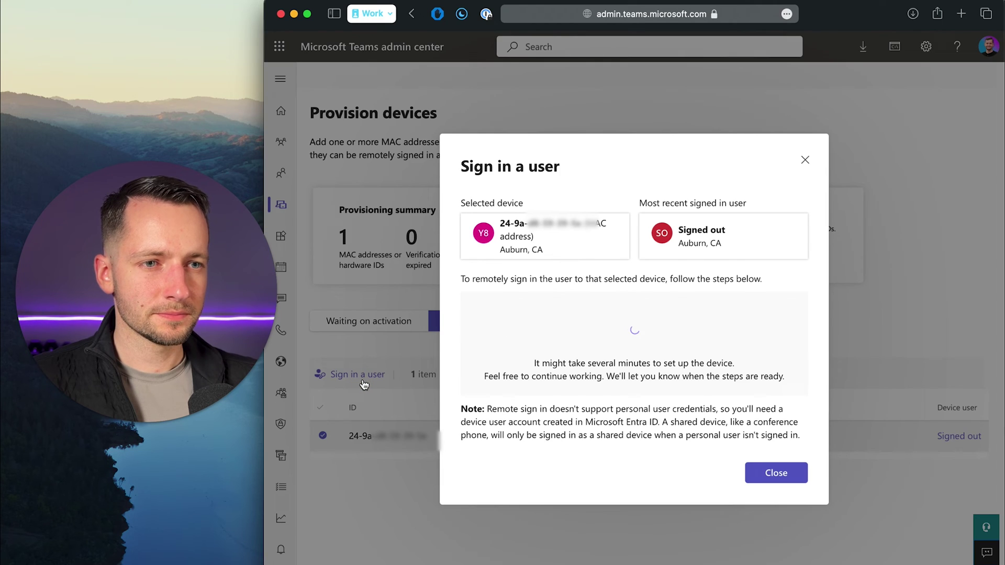
key("super+grave")
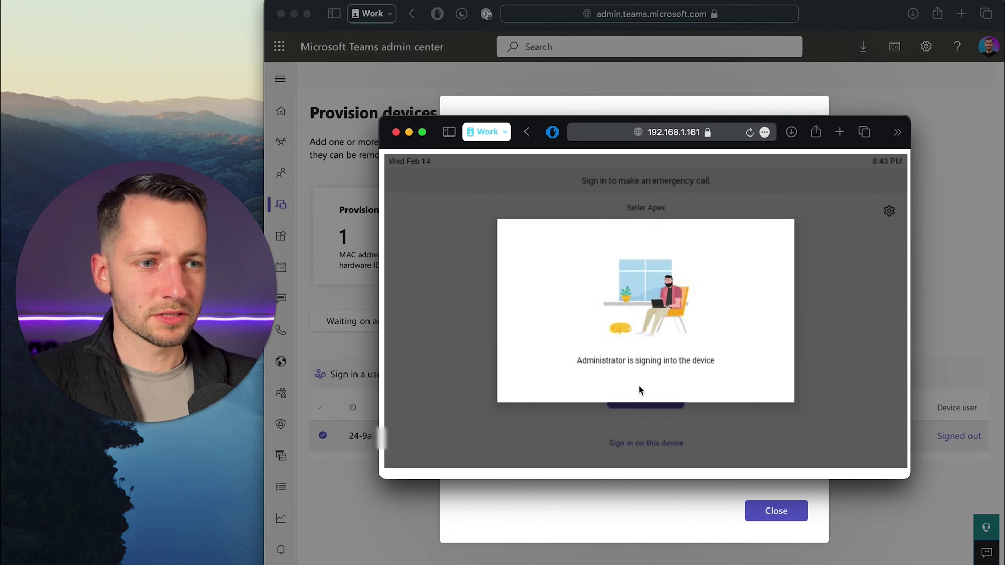
left_click(410, 132)
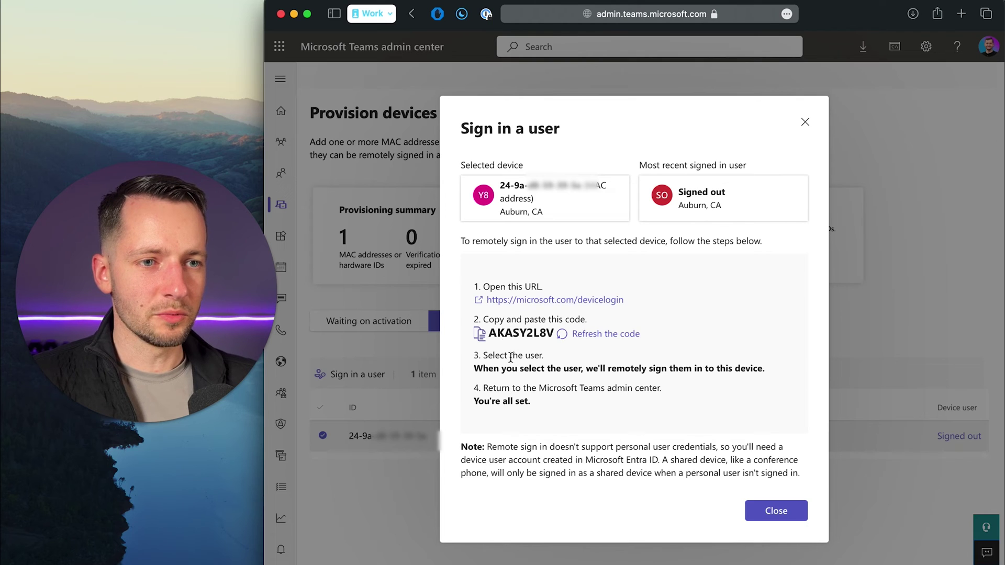
Step: Enter the copied device login code on the Microsoft devicelogin page
left_click(521, 300)
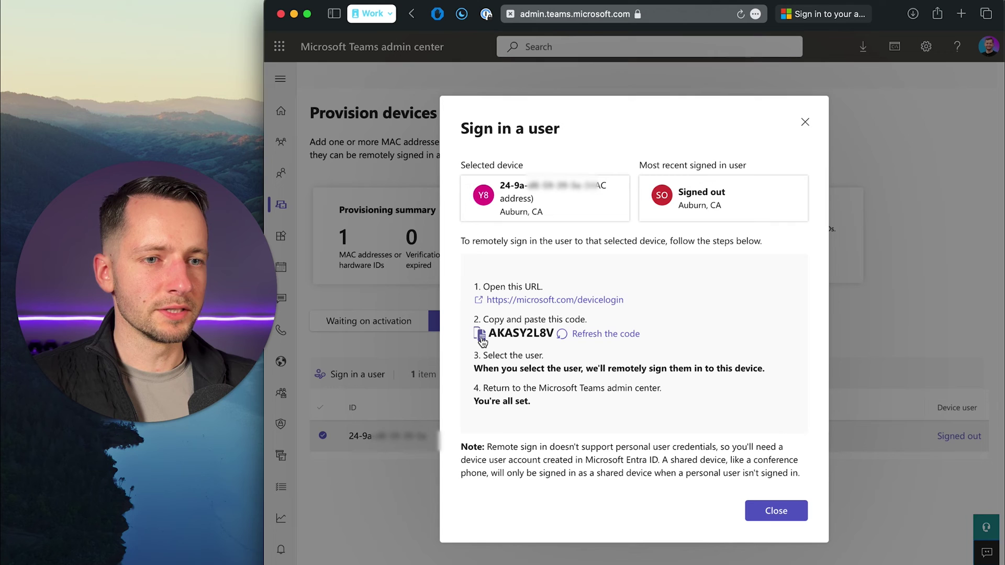
left_click(482, 337)
left_click(845, 14)
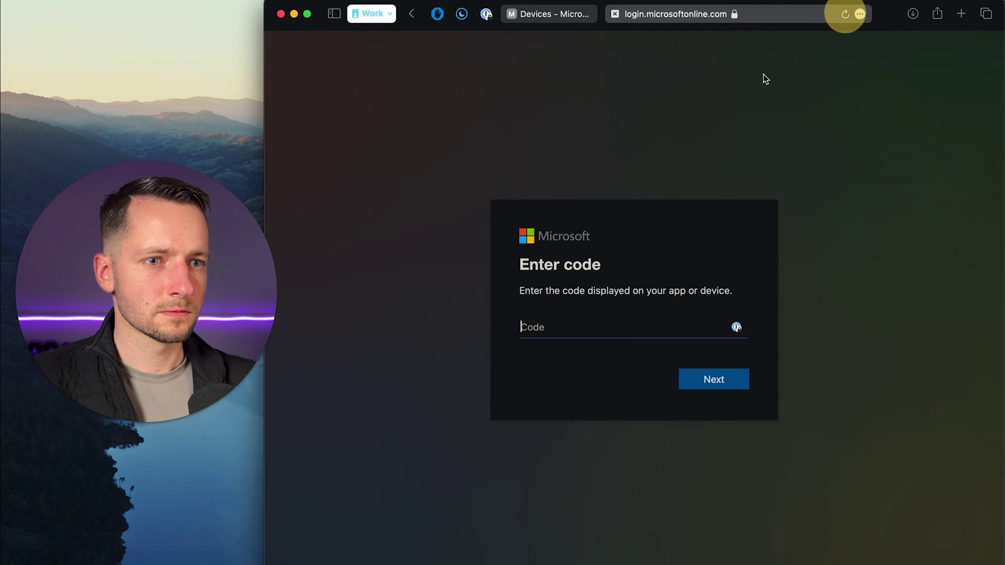
key("super+v")
left_click(688, 381)
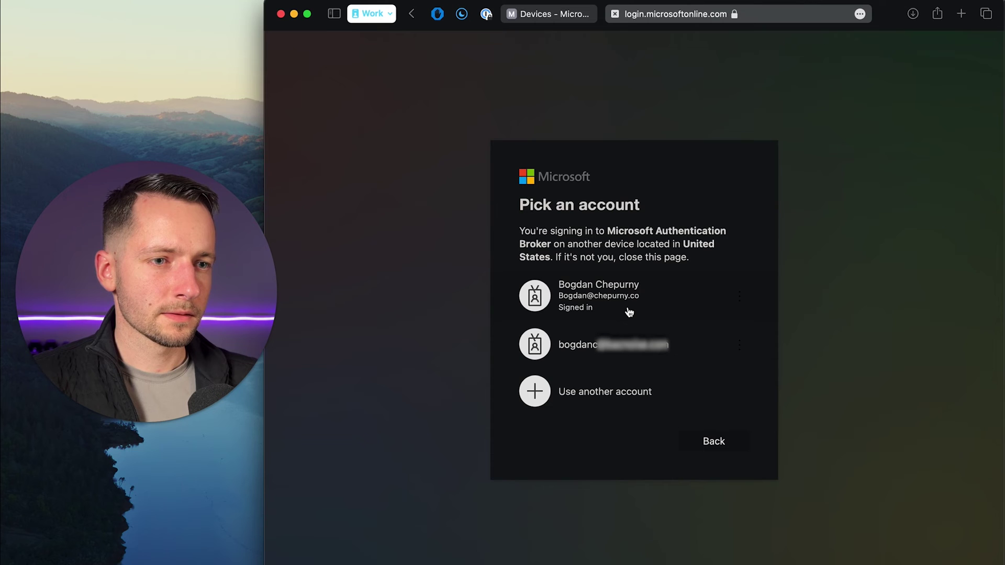
Step: Choose the account and confirm signing in to the Microsoft Authentication Broker
left_click(629, 311)
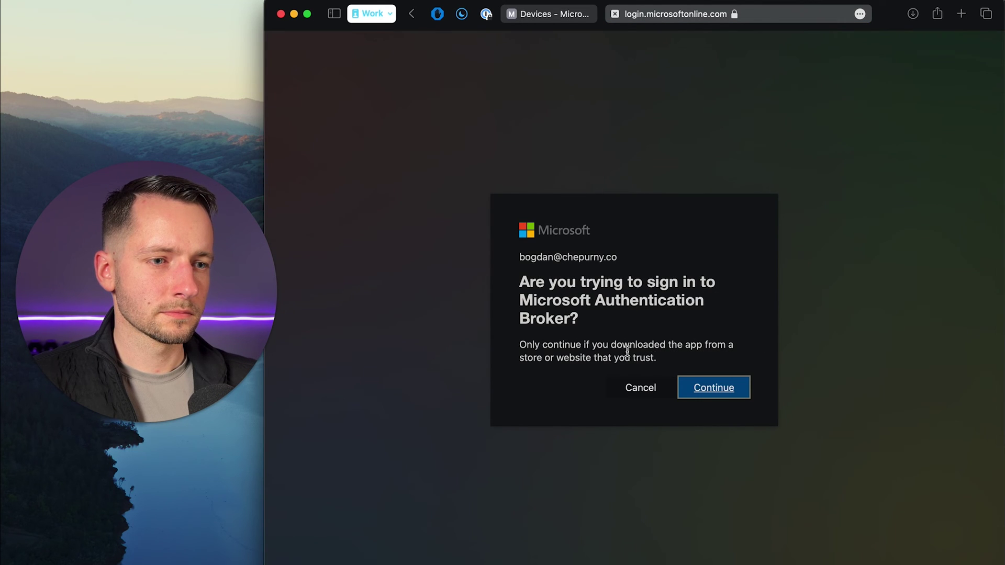
left_click(702, 390)
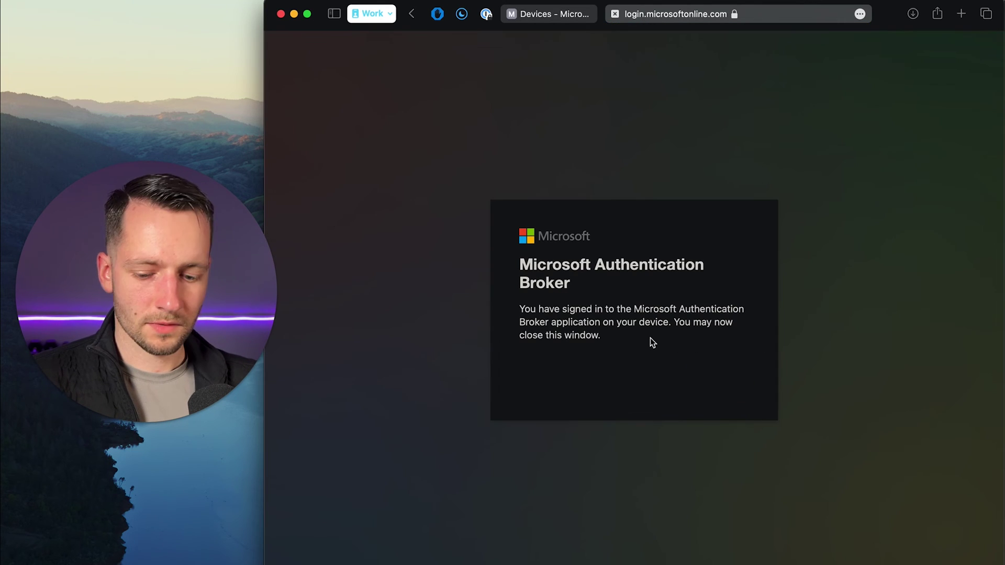
left_click(554, 14)
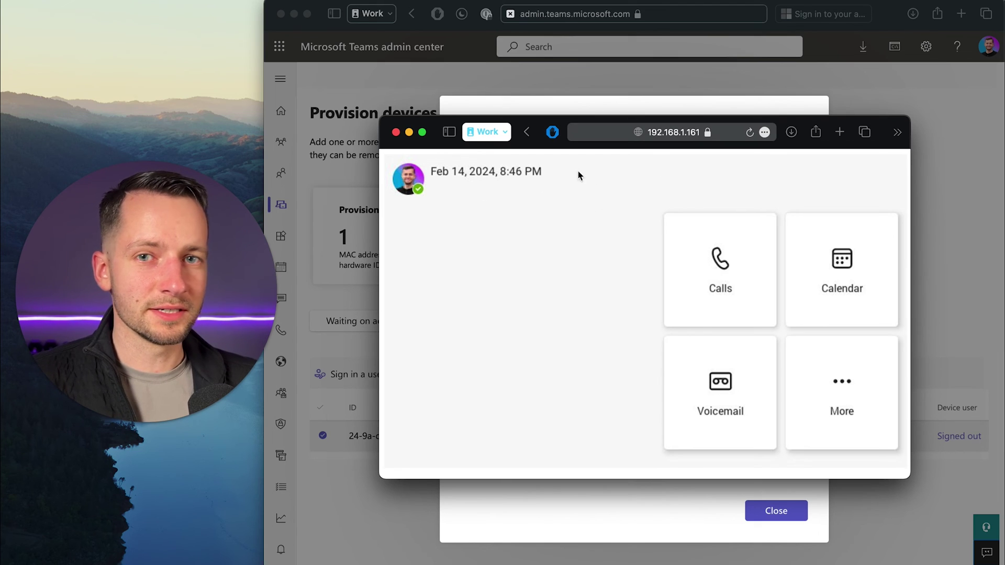
Step: Bring the admin center back in front of the phone's screen
left_click(720, 530)
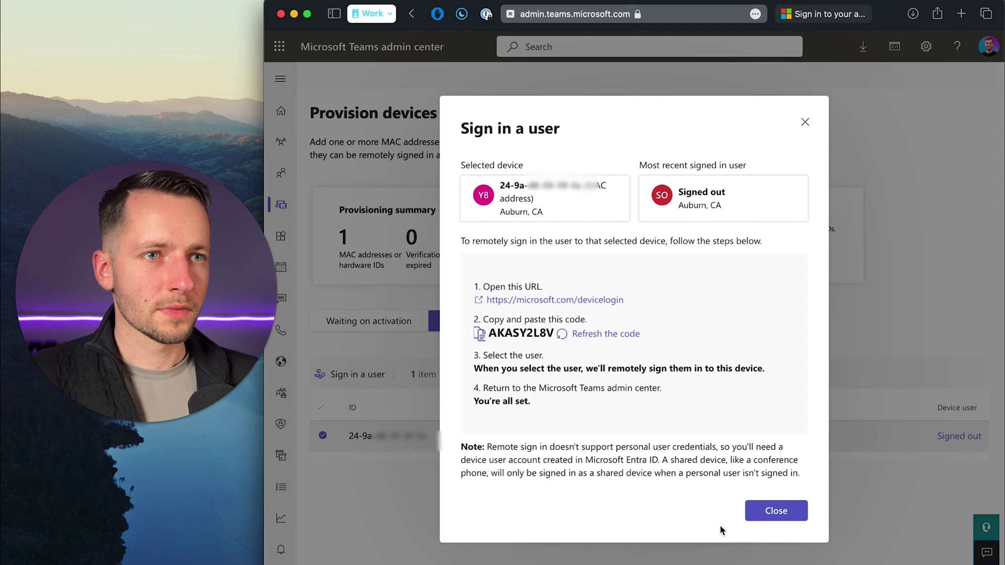
Step: Close the remote sign-in steps and reload the admin center page
left_click(773, 511)
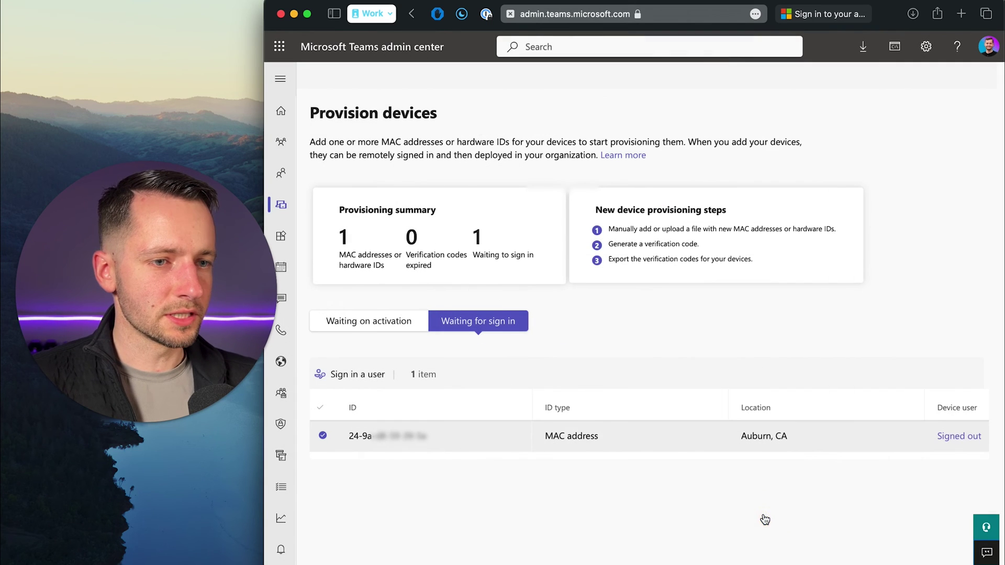
left_click(606, 313)
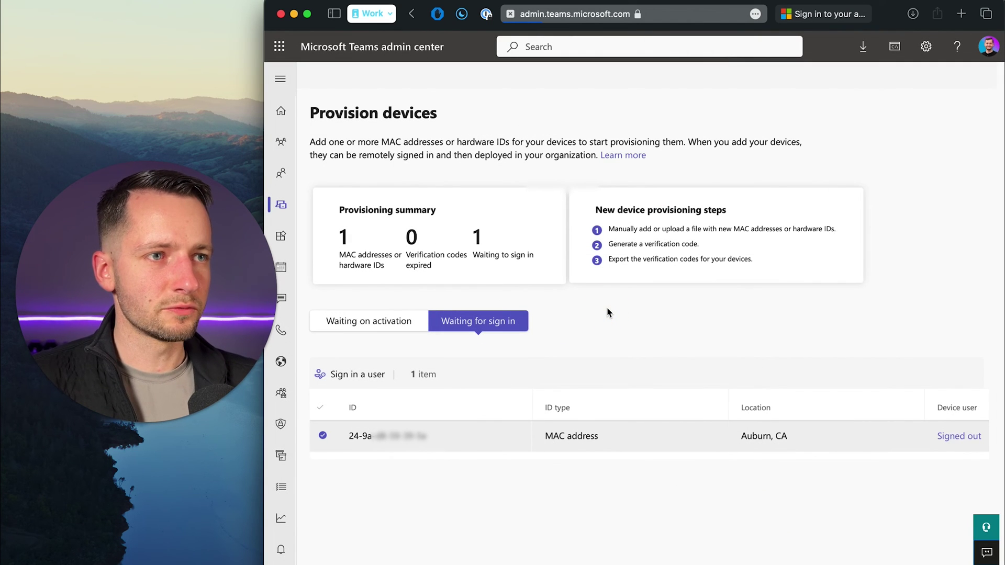
key("super+r")
Step: Select the Yealink mp56 under Teams devices > Phones and view its empty Configuration profiles
mouse_move(309, 194)
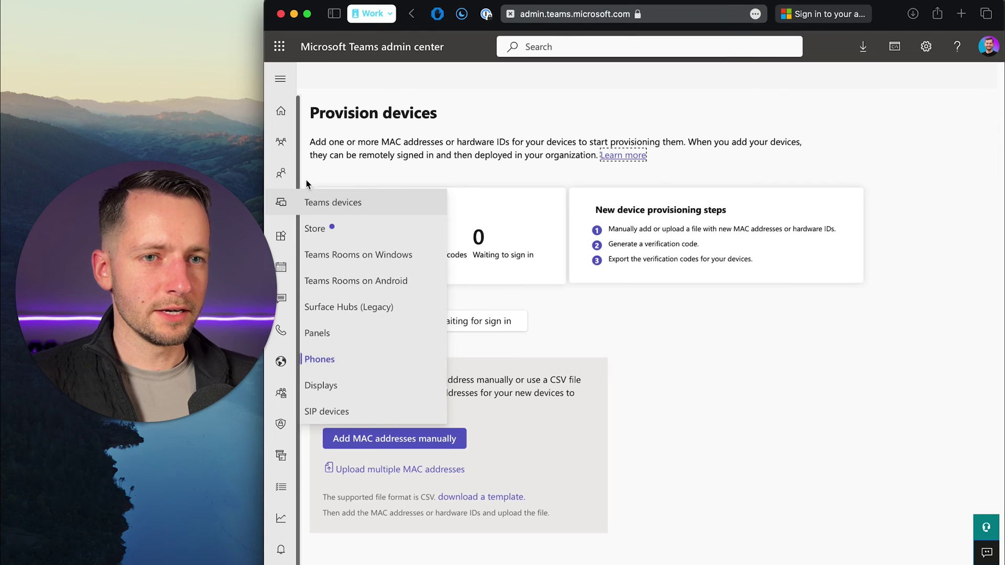
left_click(352, 363)
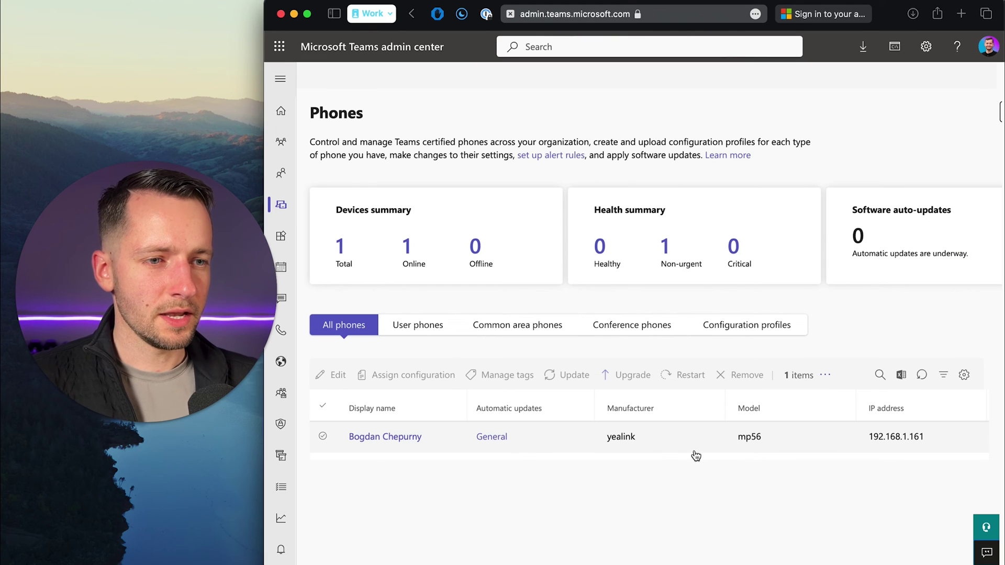
left_click(323, 436)
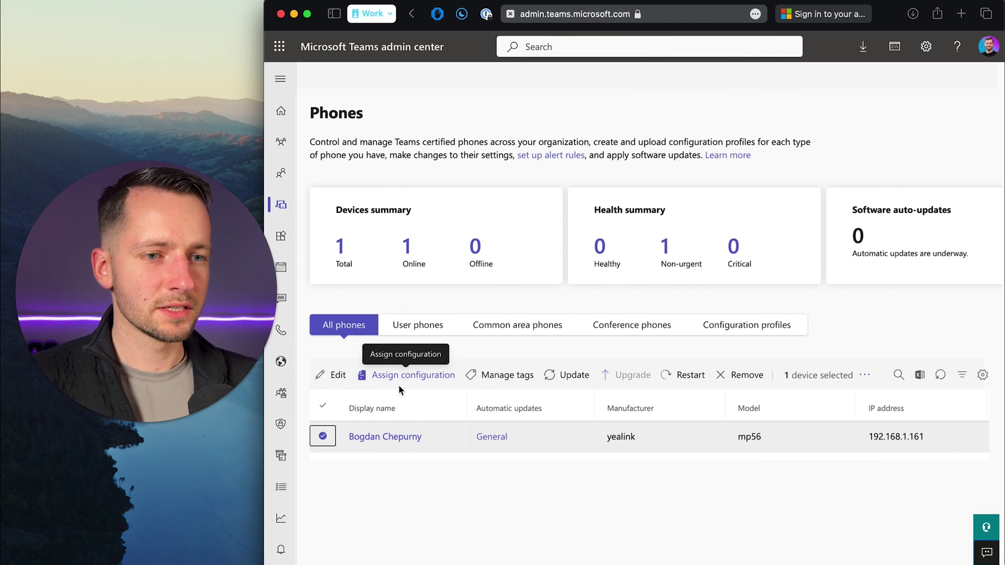
left_click(734, 331)
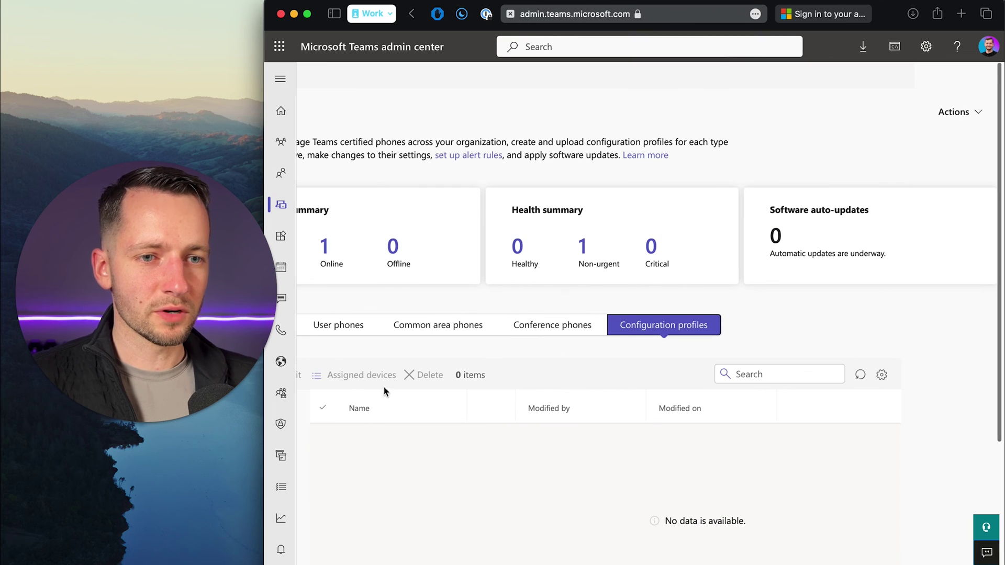
scroll(418, 387, "left", 3)
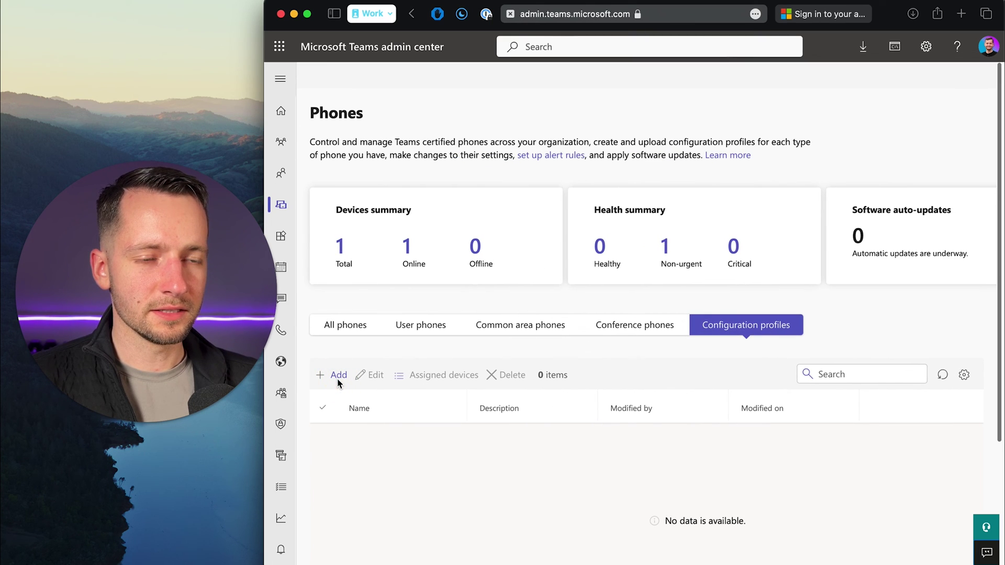
Step: Add a new configuration profile and scroll through its General, Calling, Device and Network settings
left_click(338, 375)
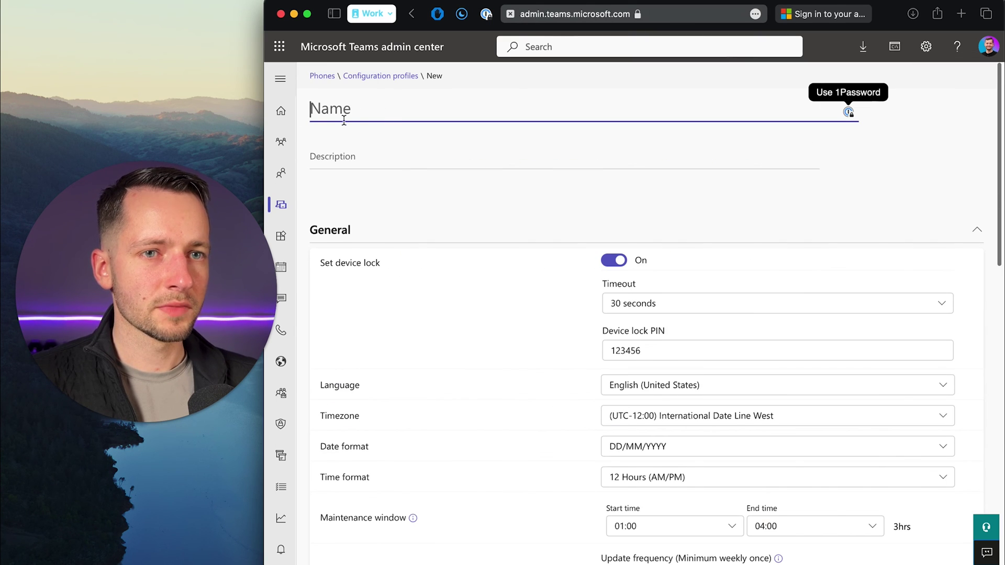
scroll(568, 240, "down", 2)
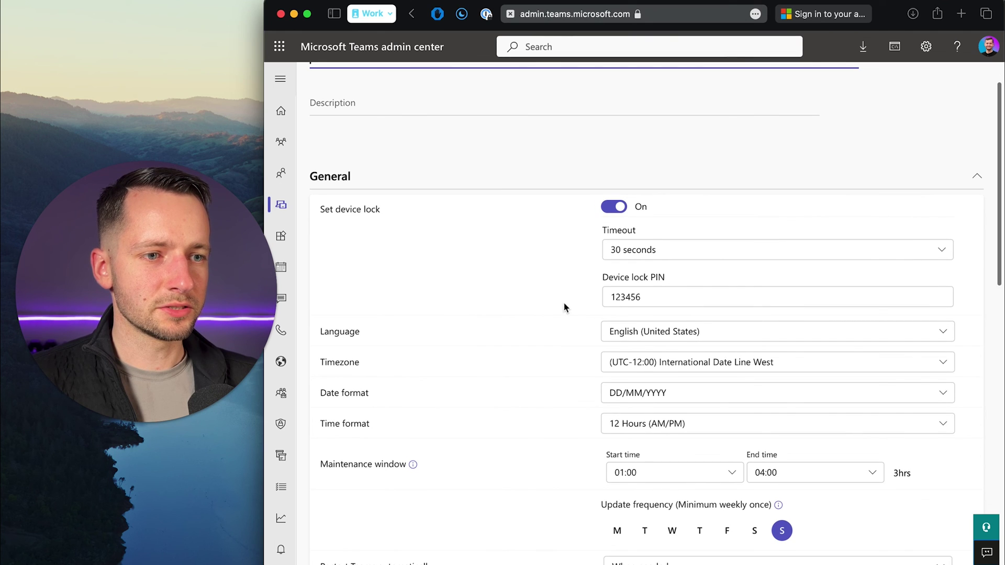
scroll(565, 308, "down", 10)
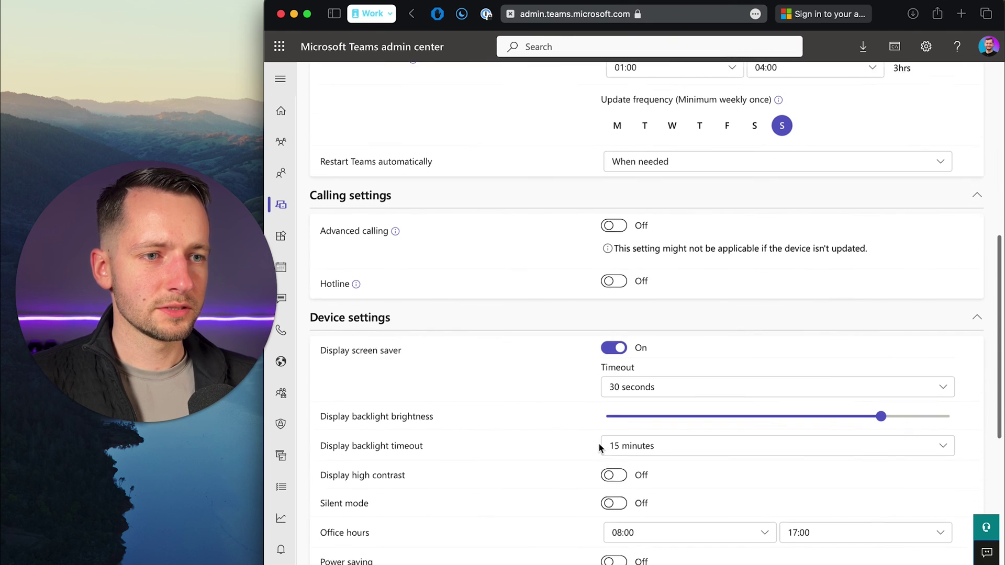
scroll(571, 341, "down", 5)
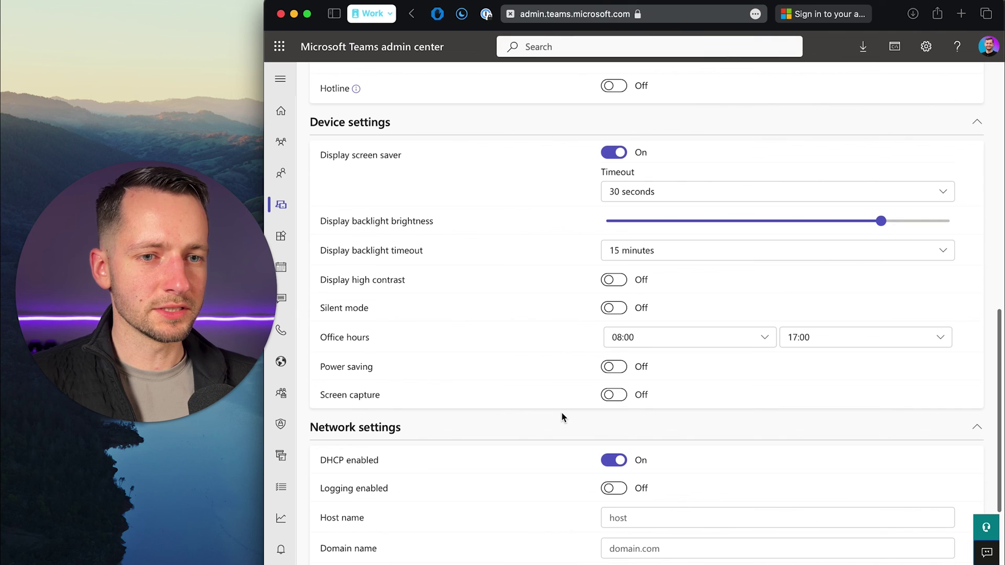
scroll(566, 376, "down", 6)
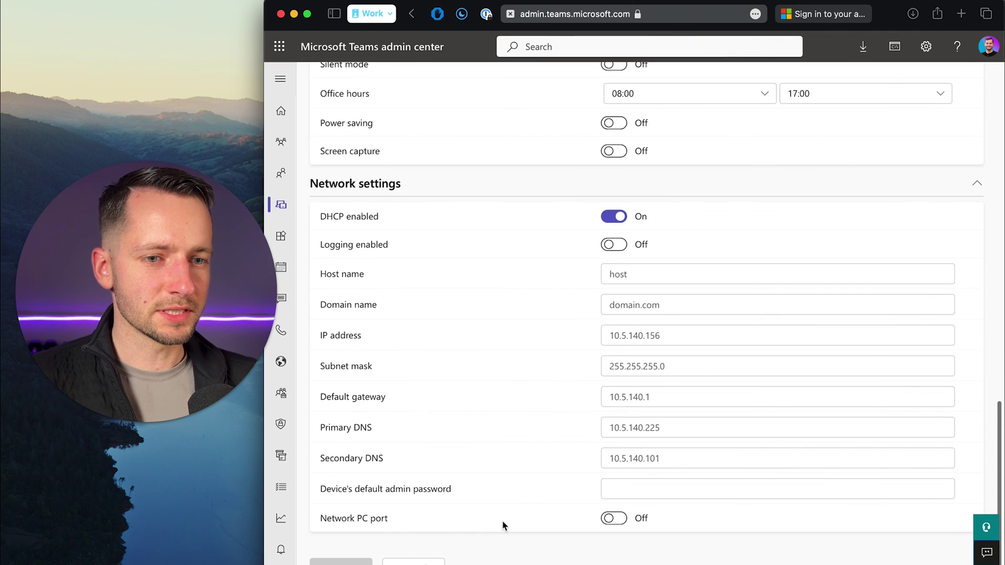